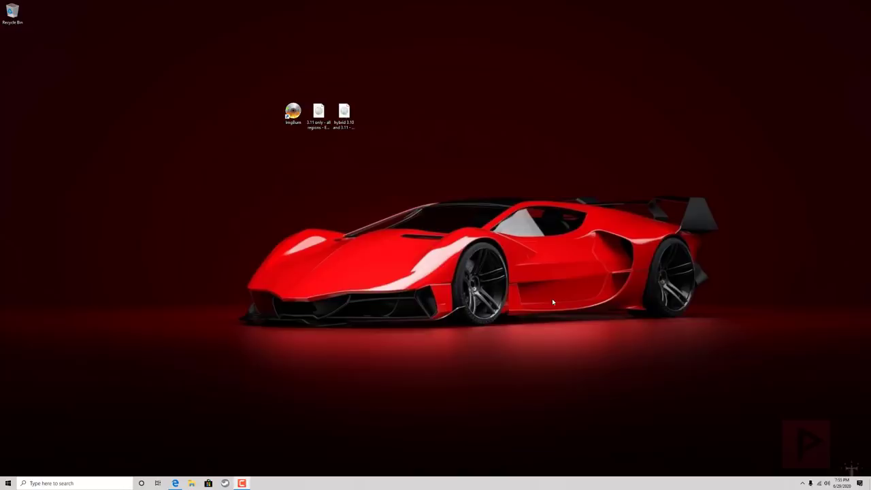
Step: Bring up Edge showing the FreeDVDBoot GitHub repository page
click(178, 483)
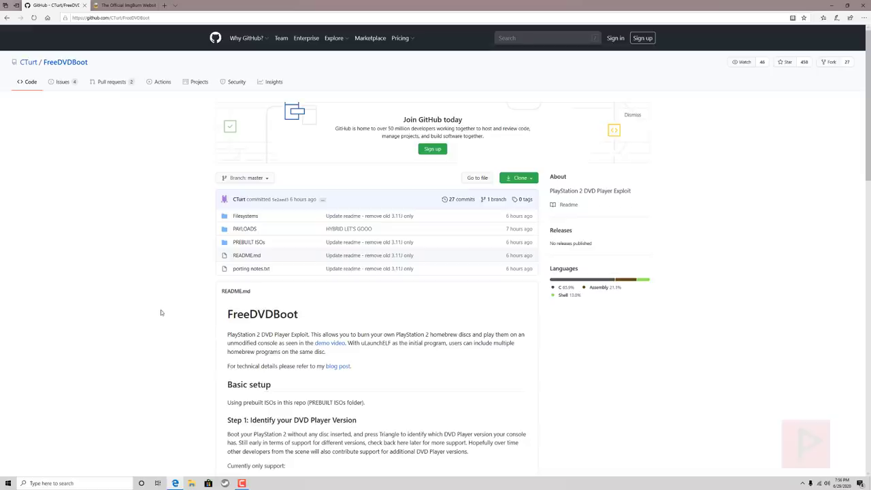
scroll(161, 312, down, 1)
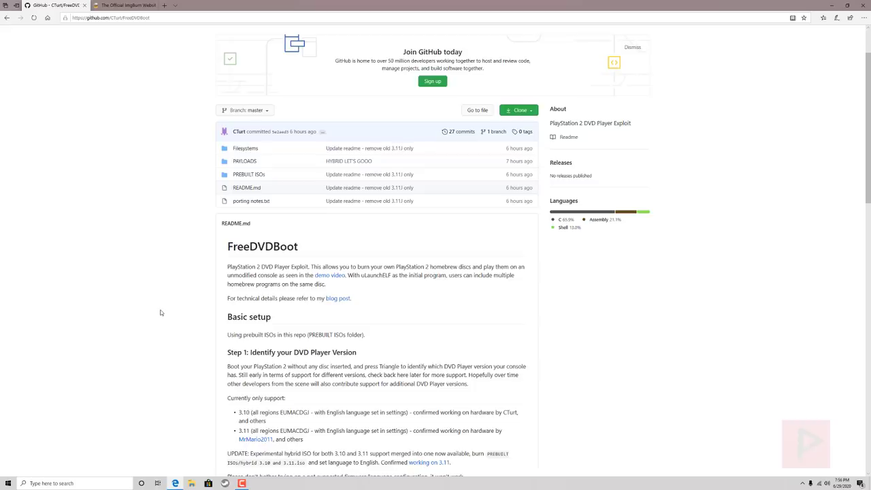
scroll(161, 312, up, 1)
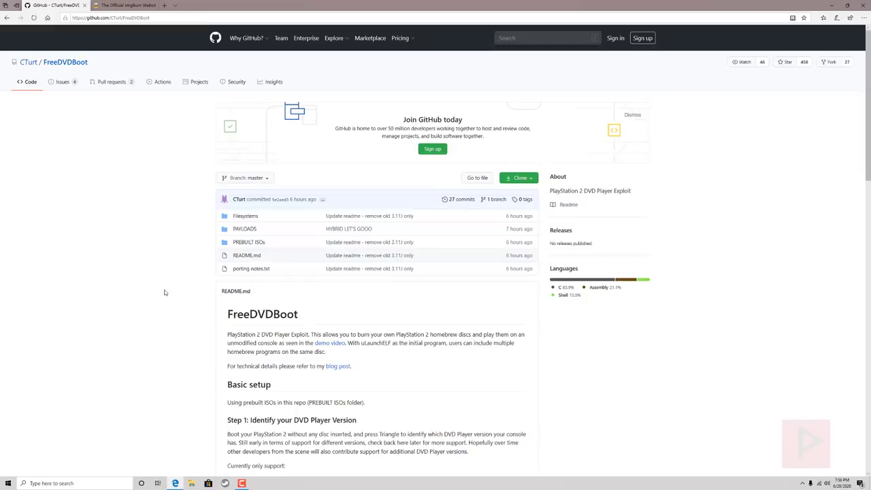
scroll(164, 293, down, 3)
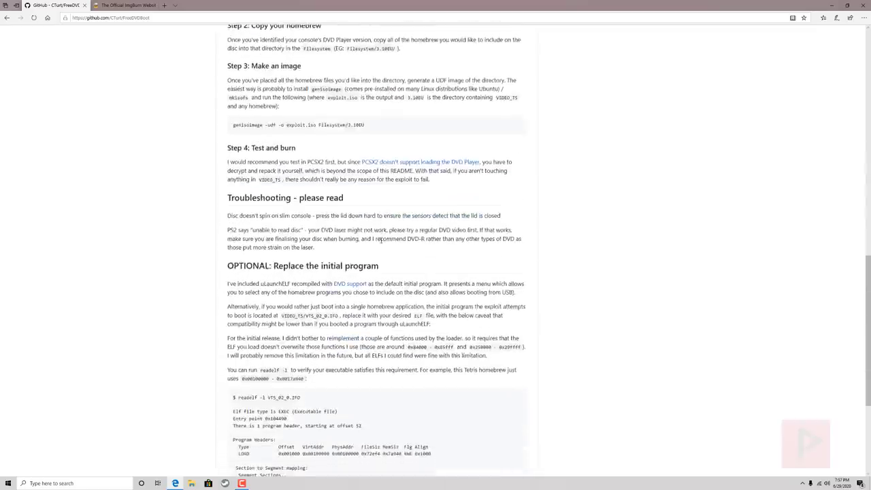
scroll(381, 239, down, 3)
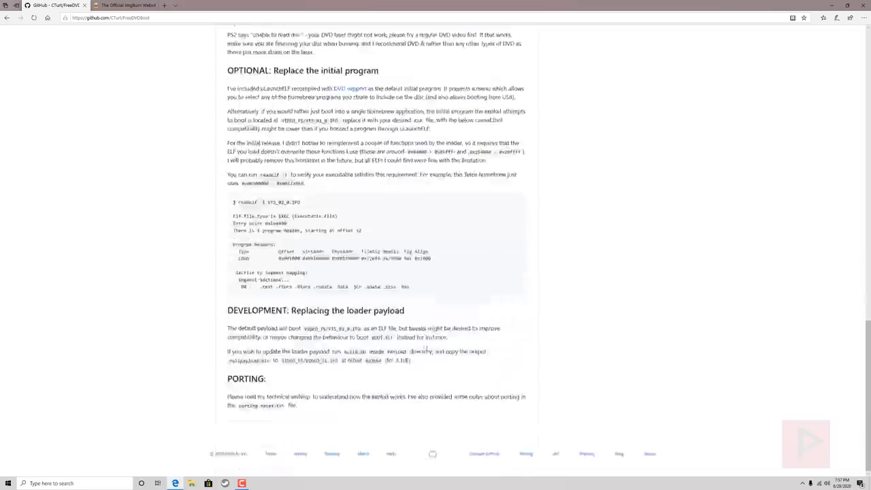
scroll(418, 336, up, 6)
scroll(418, 337, up, 8)
scroll(409, 295, down, 4)
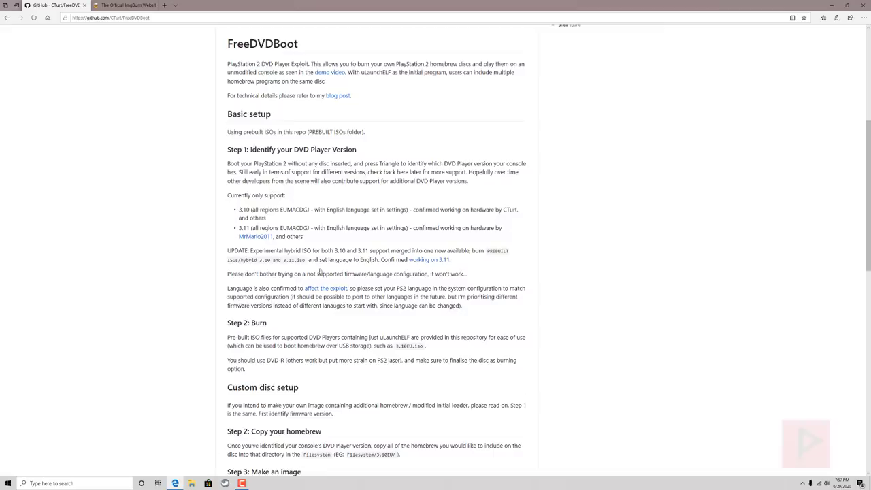
scroll(321, 272, up, 3)
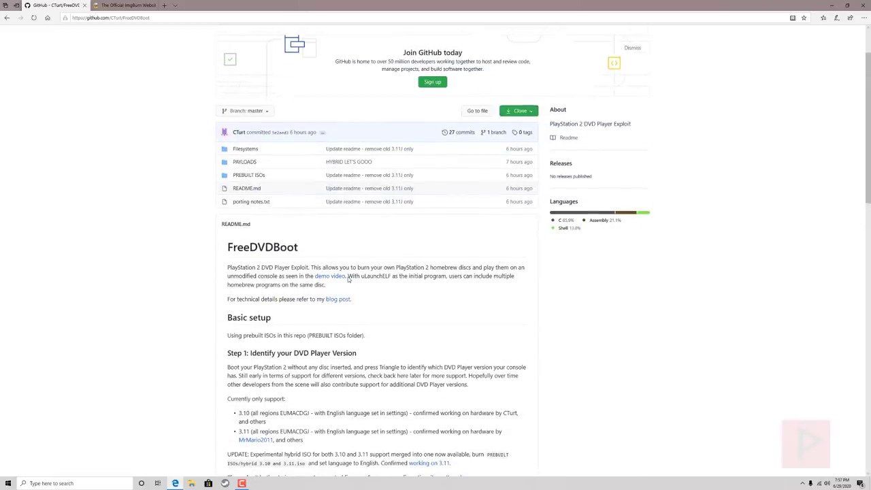
Step: Save 'hybrid 3.10 and 3.11 - all regions - English lang.iso' from the PREBUILT ISOs folder
click(259, 177)
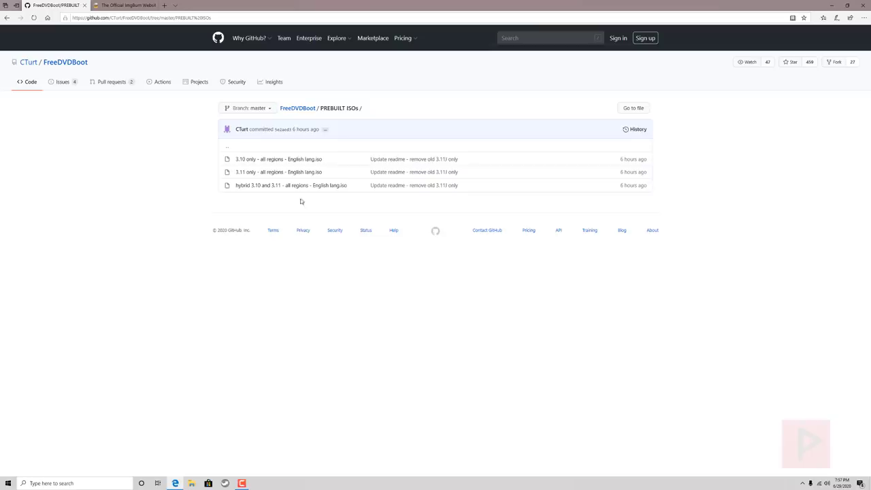
click(307, 188)
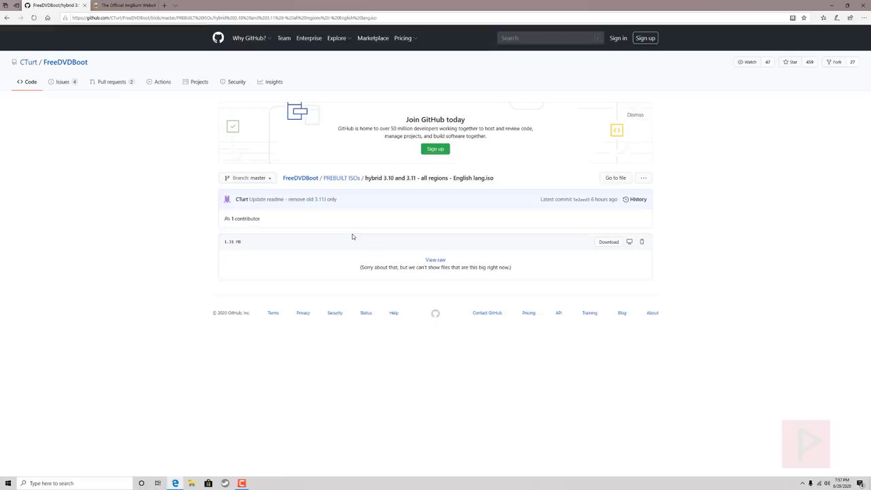
click(608, 242)
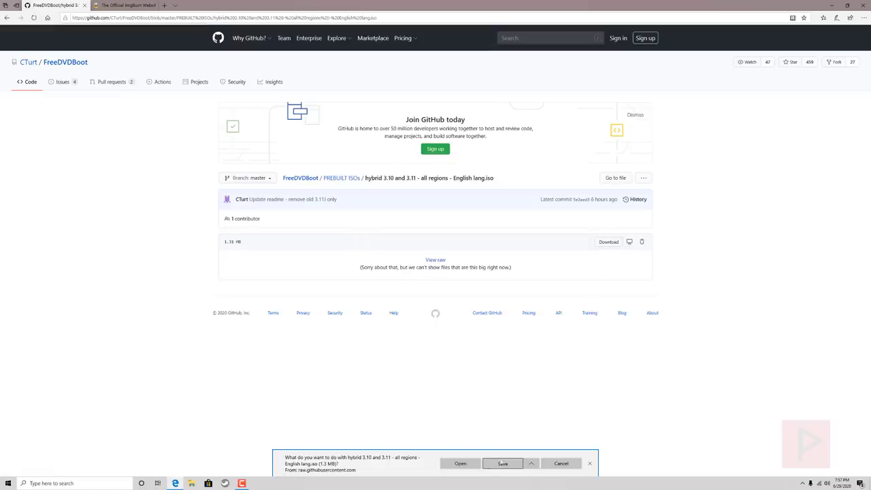
click(508, 464)
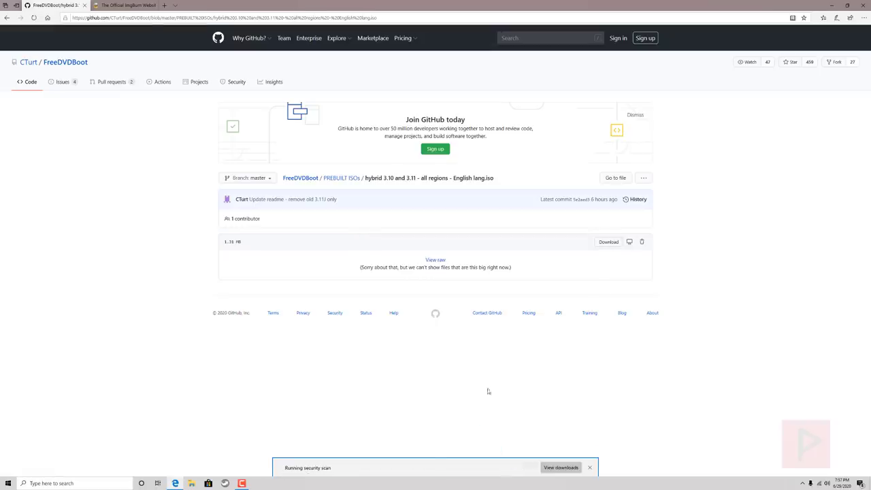
Step: Minimize Edge and check the 3.11-only and hybrid 3.10/3.11 ISO files on the desktop
click(831, 4)
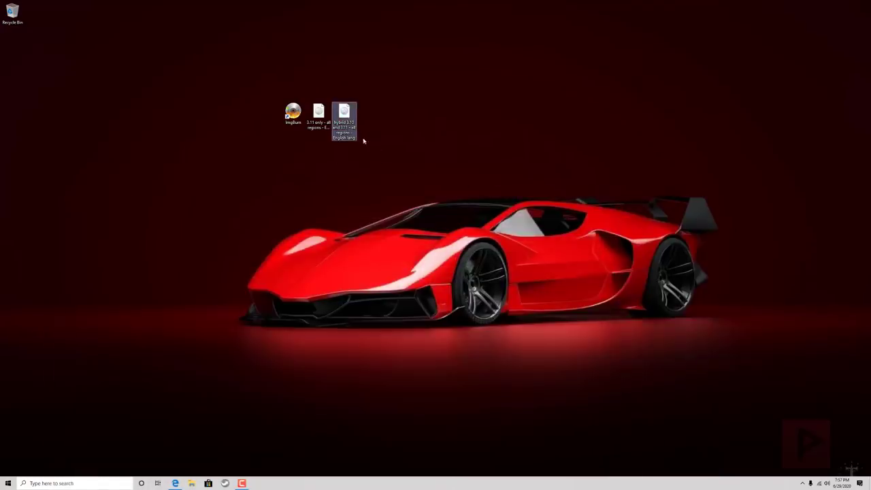
click(321, 132)
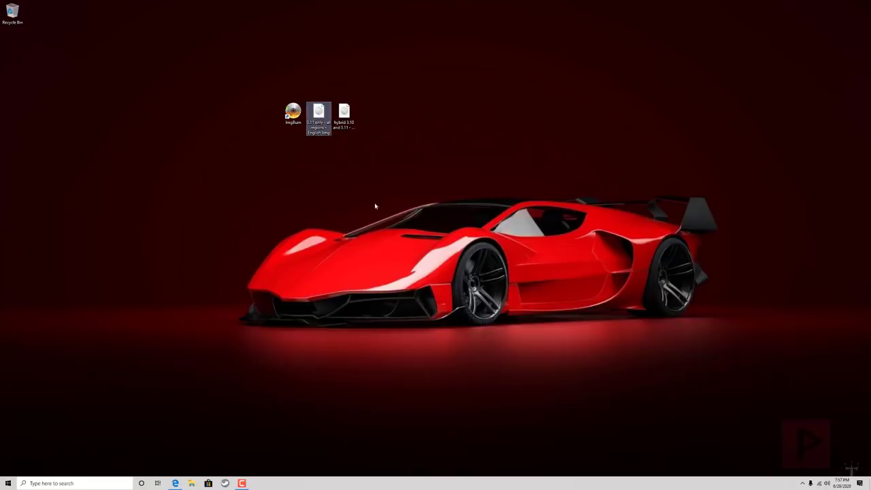
key(Right)
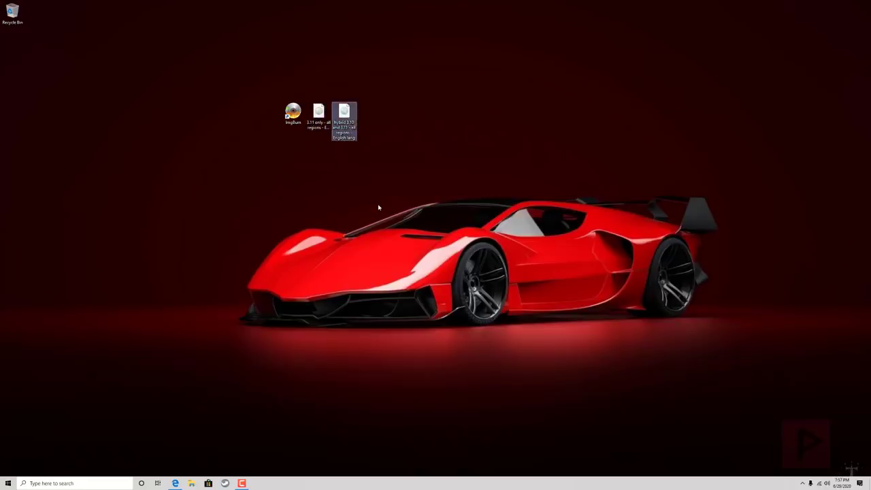
click(379, 207)
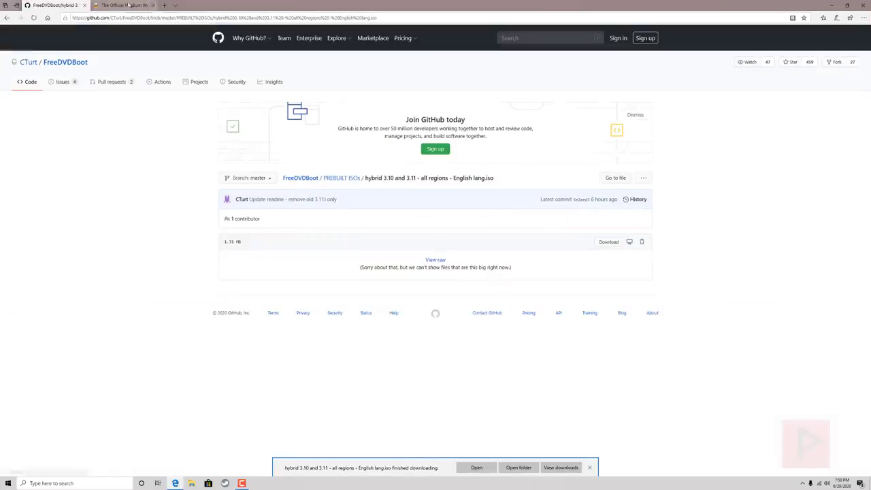
Step: Switch to 'The Official ImgBurn Website' tab, then minimize Edge
click(127, 5)
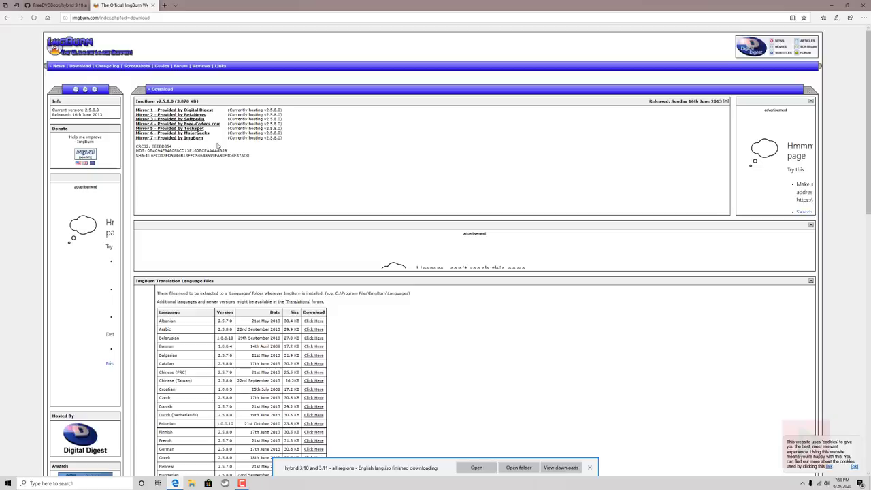
click(828, 5)
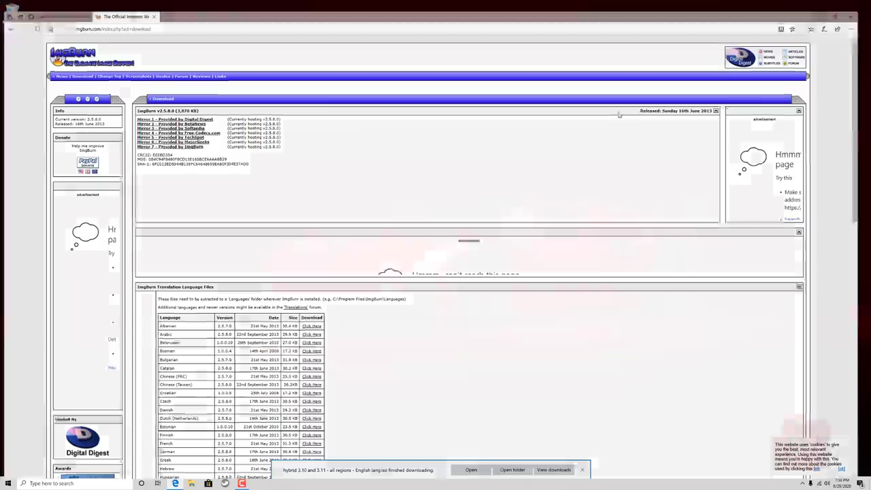
Step: Load the hybrid 3.10 and 3.11 ISO into ImgBurn's Write image mode at 4x speed
double_click(293, 113)
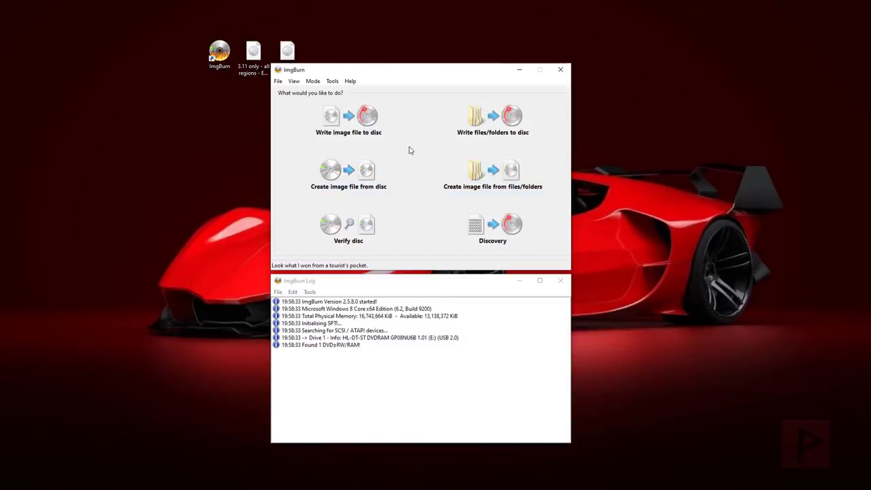
click(374, 134)
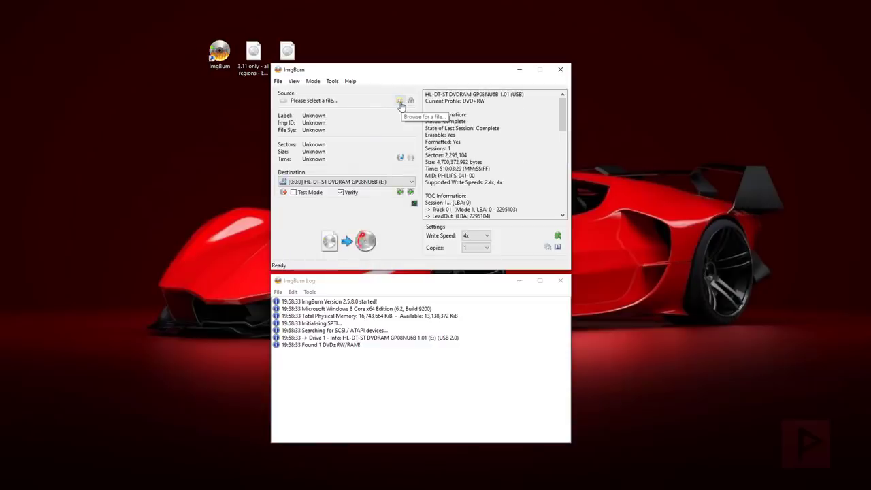
click(401, 102)
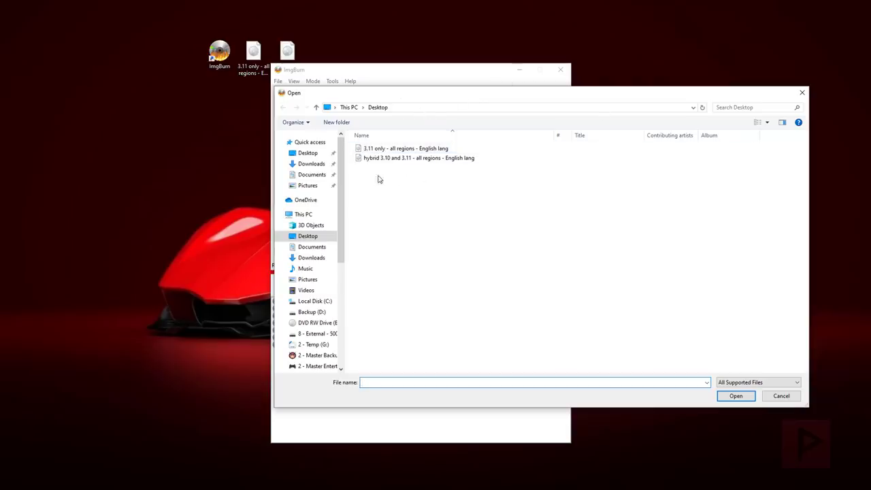
click(402, 159)
click(734, 396)
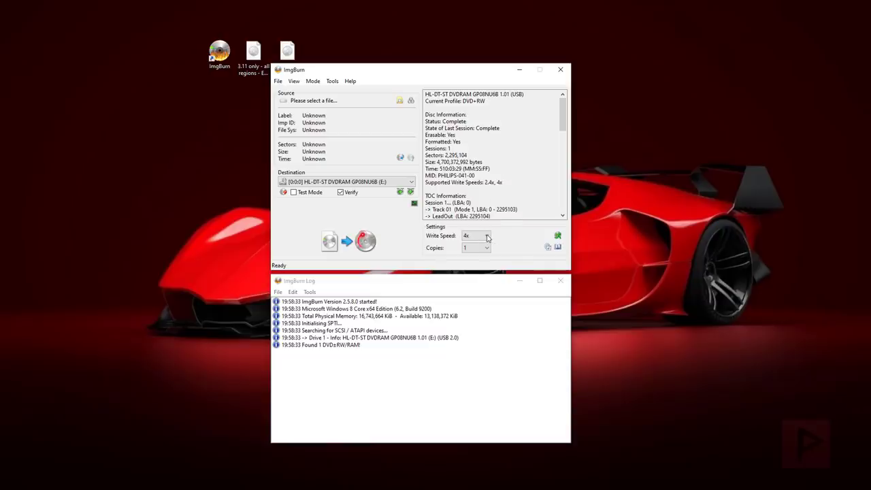
click(488, 236)
click(488, 237)
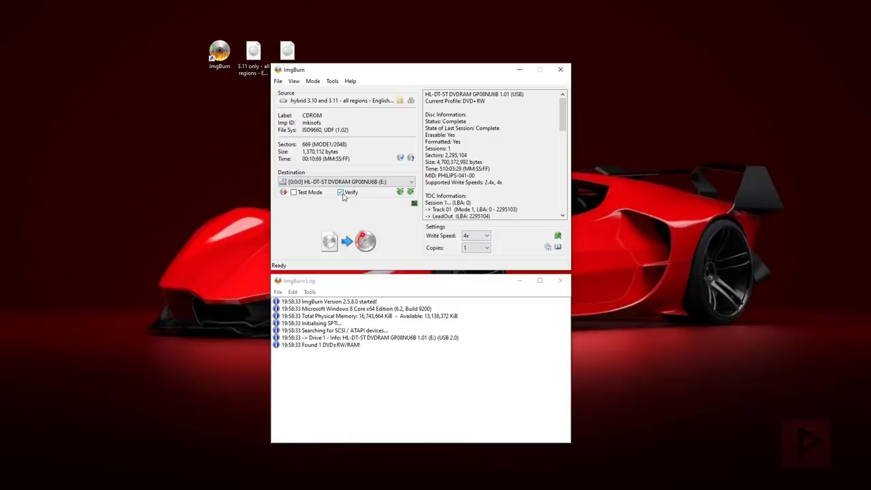
Step: Burn the hybrid ISO to the DVD with Eject Tray enabled after writing
click(347, 247)
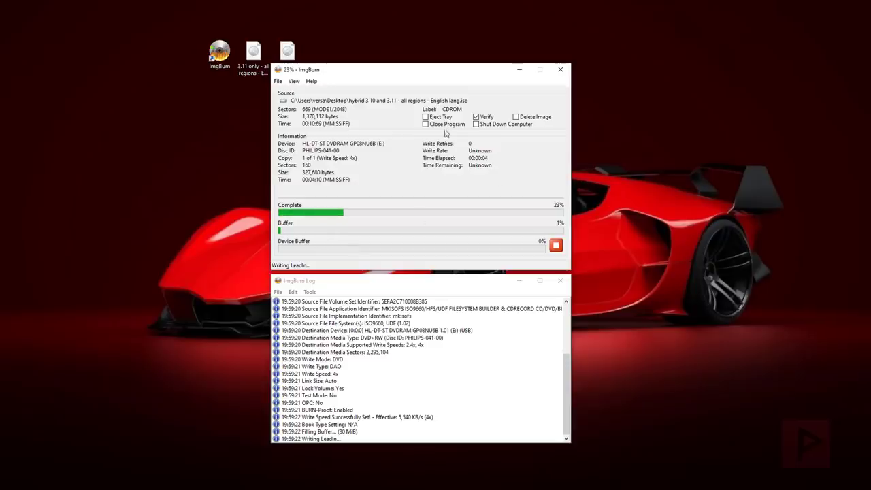
click(425, 117)
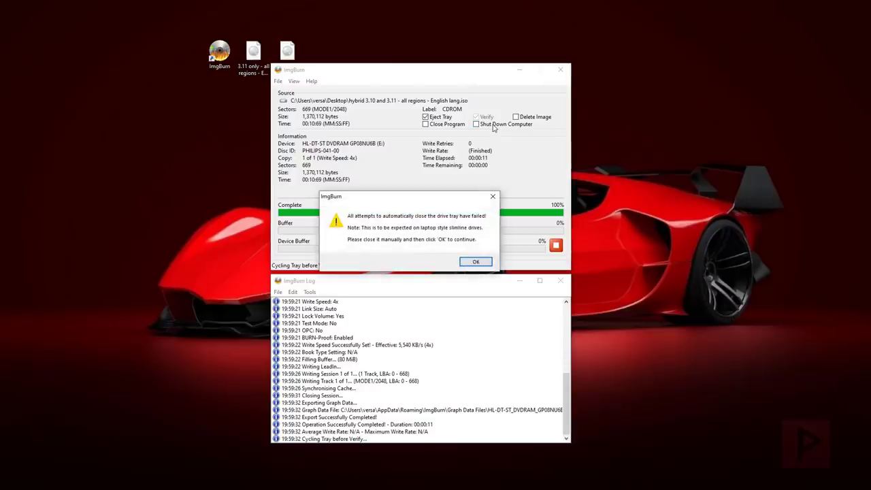
Step: Acknowledge the tray warning so verification runs to 0 miscompares and 0 read errors
click(468, 261)
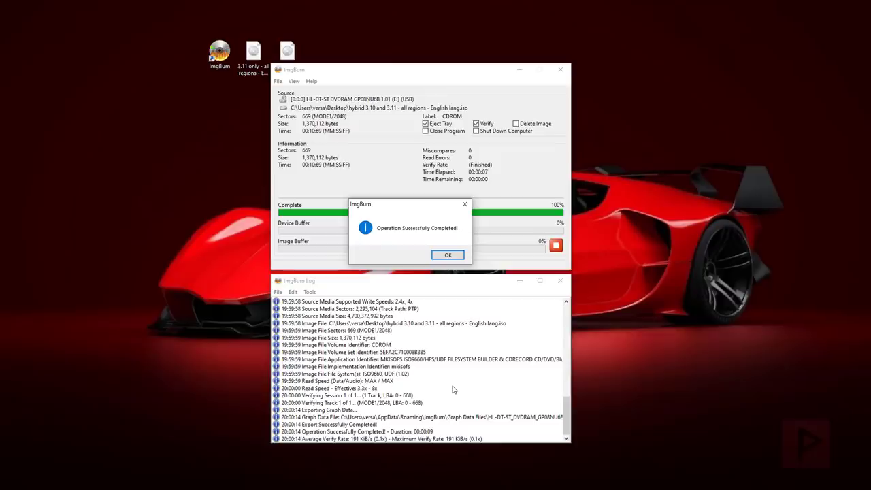
Step: Dismiss the 'Operation Successfully Completed!' message
click(446, 257)
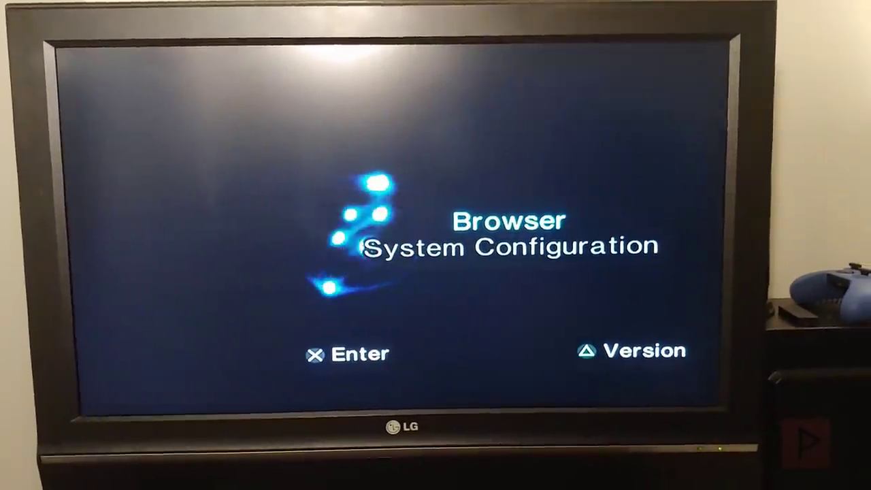
Step: Display the PS2's Version info screen
key(v)
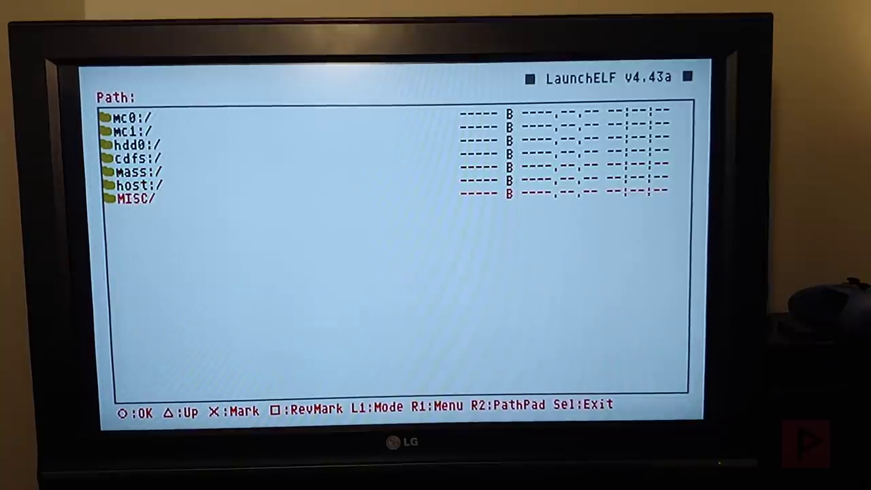
Step: Move through LaunchELF v4.43a's device list between mc1:/ and mass:/
key(Up)
key(Up)
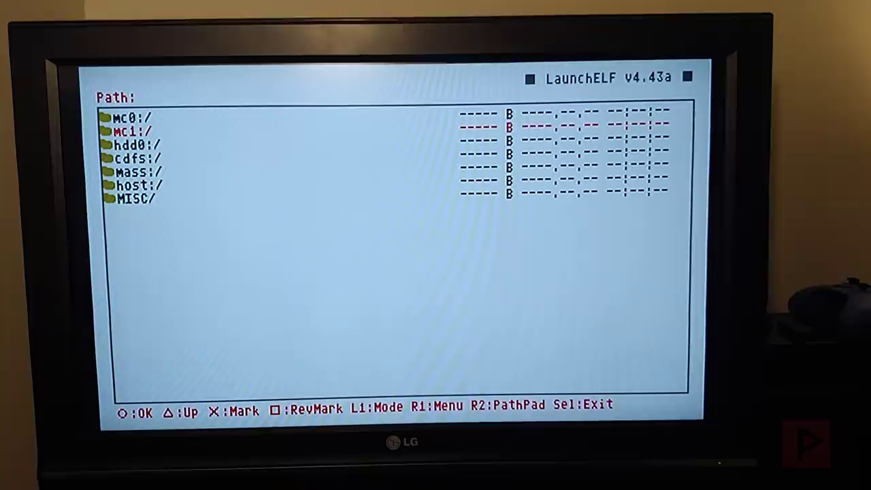
key(Down)
key(Down)
key(Down)
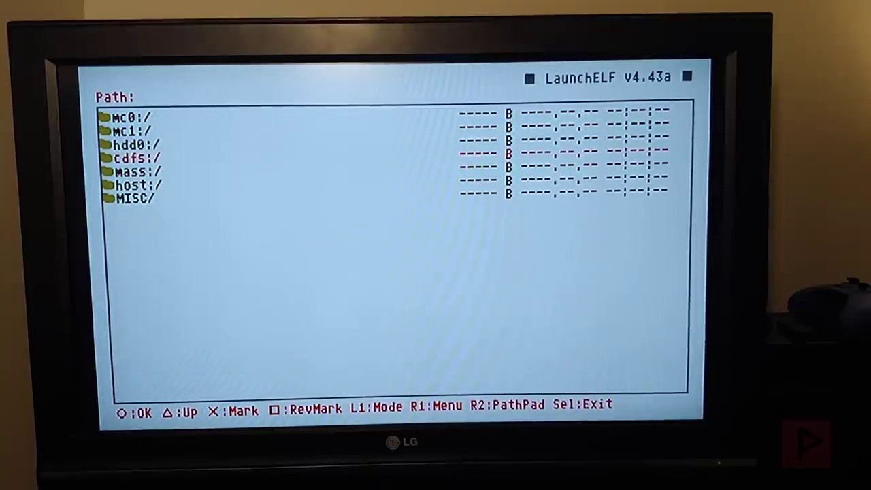